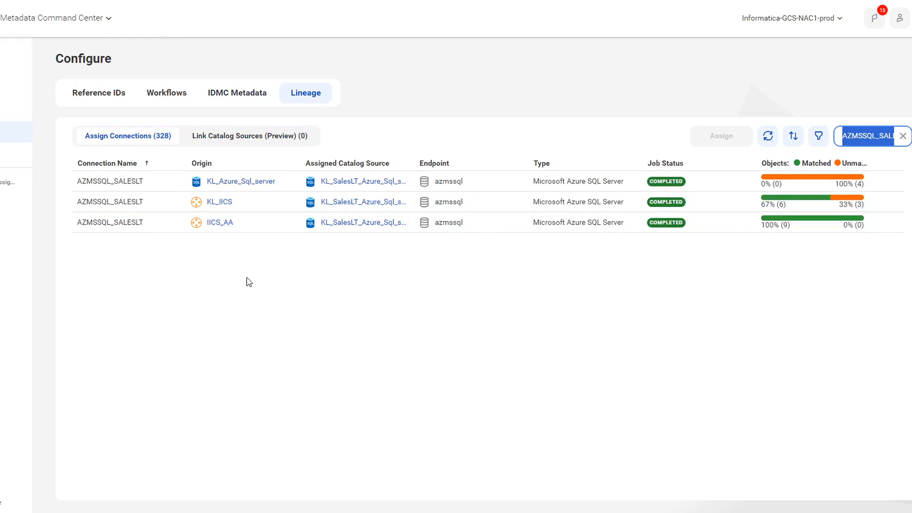
- Refresh the connection list, copy the unassigned IICS_AA connection's name and search Data Governance and Catalog for AZMSSQL_SALESLT
click(768, 136)
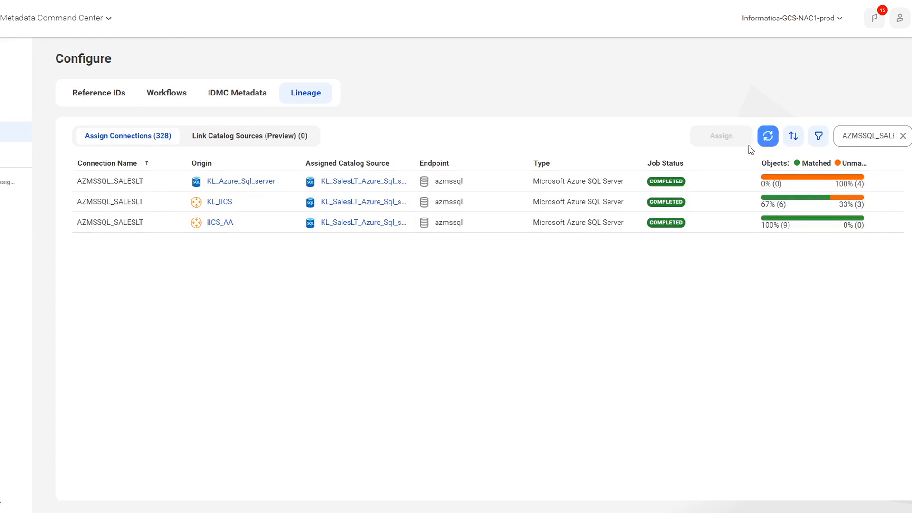
double_click(109, 222)
key(ctrl+c)
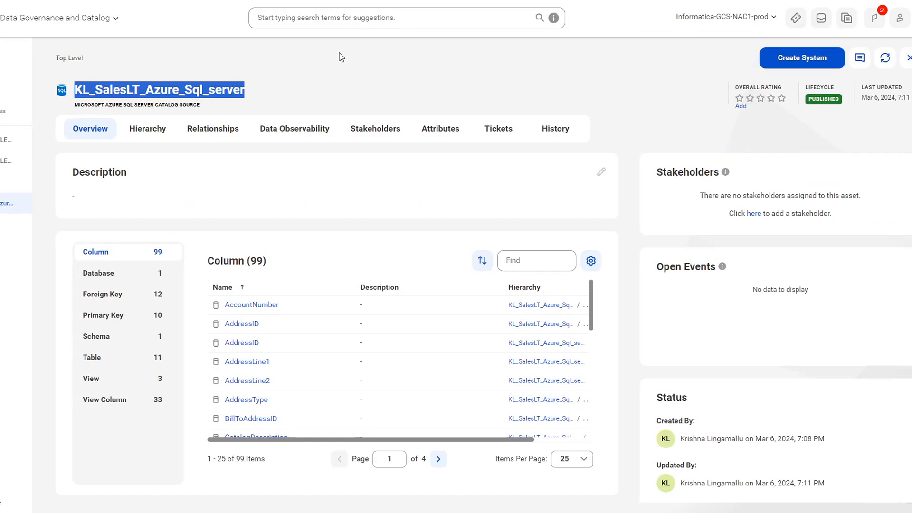
click(325, 18)
key(ctrl+v)
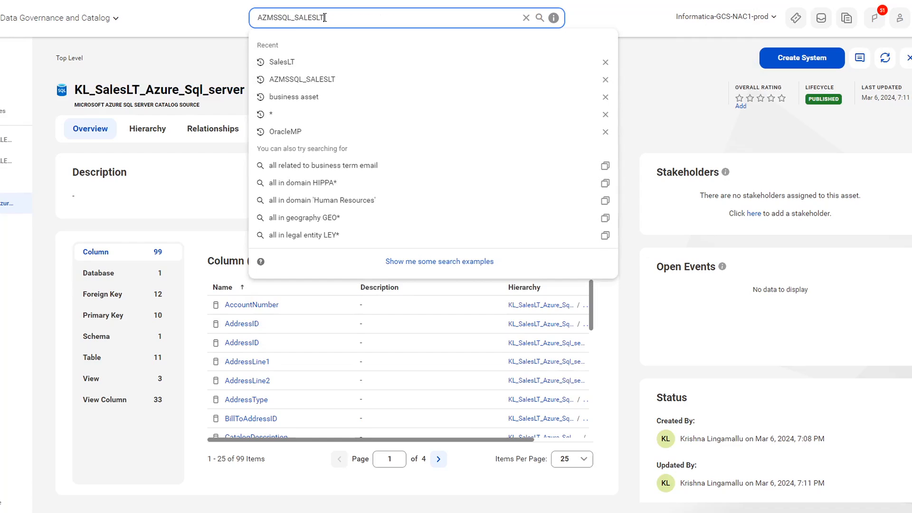
key(Return)
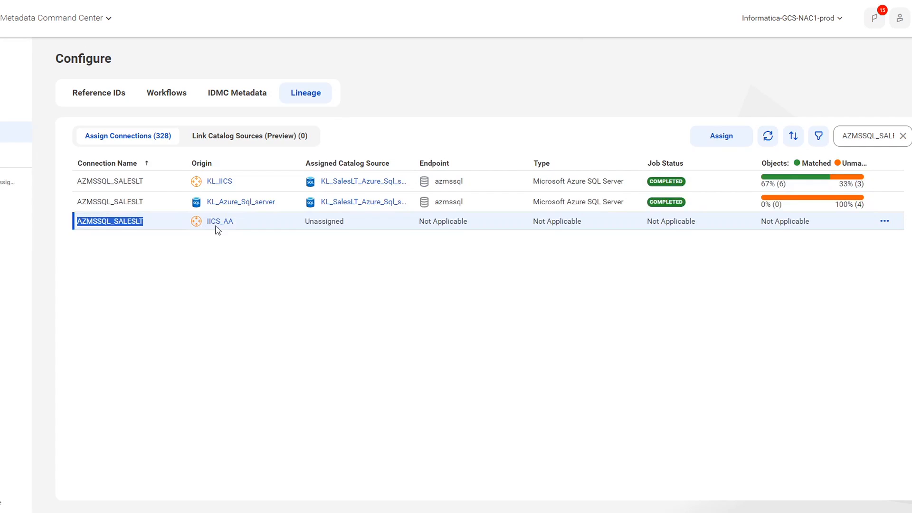
- In Data Governance and Catalog, open the IICS_AA reference data source AZMSSQL_SALESLT and search the catalog for its content SalesLT
click(634, 0)
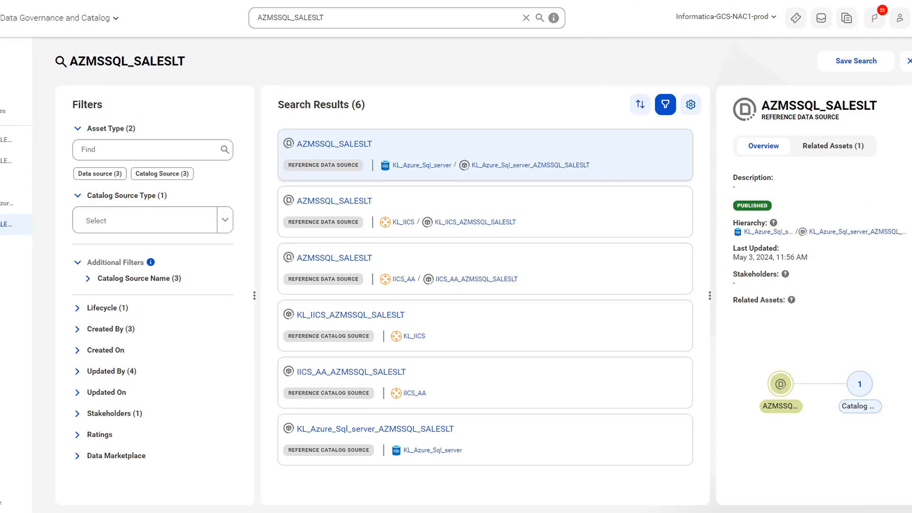
click(335, 261)
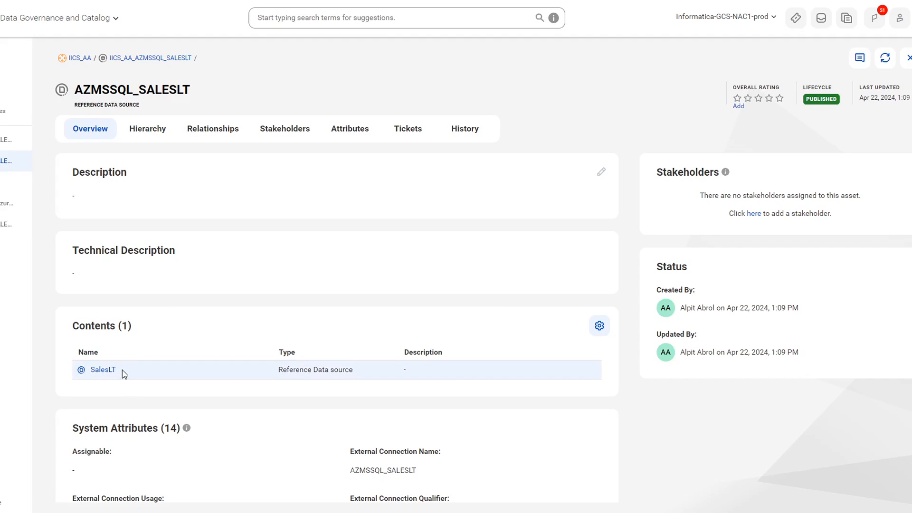
drag(119, 372, 94, 374)
key(ctrl+c)
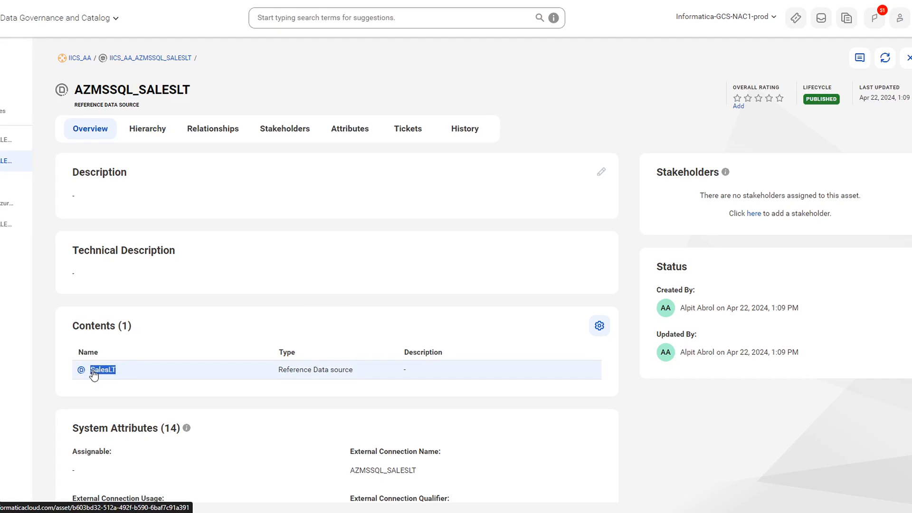
click(316, 20)
key(ctrl+v)
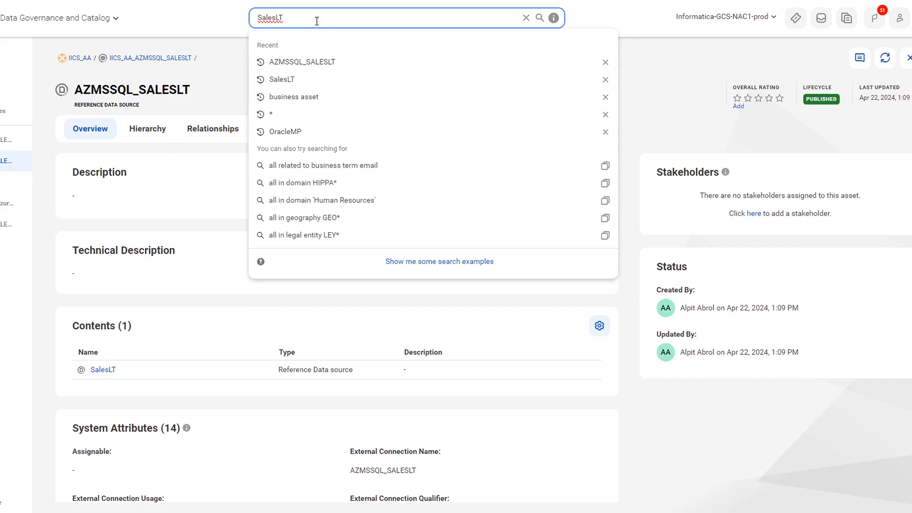
key(Return)
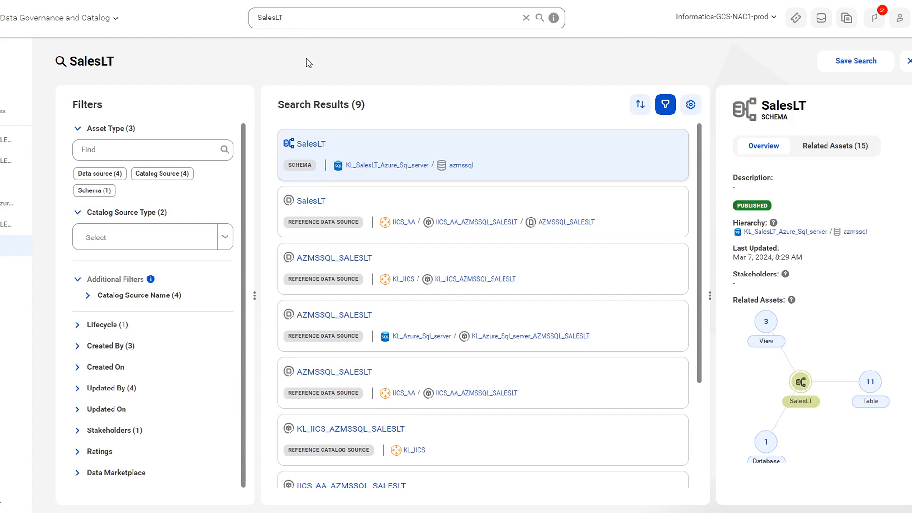
- Filter the search results to the Schema asset type, open SalesLT's parent catalog source KL_SalesLT_Azure_Sql_server and copy its name
click(103, 190)
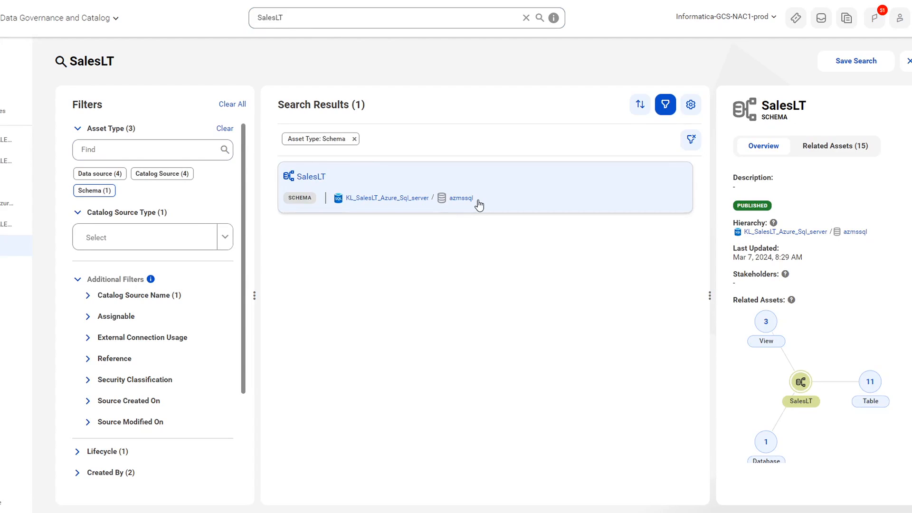
drag(477, 200, 452, 208)
click(383, 199)
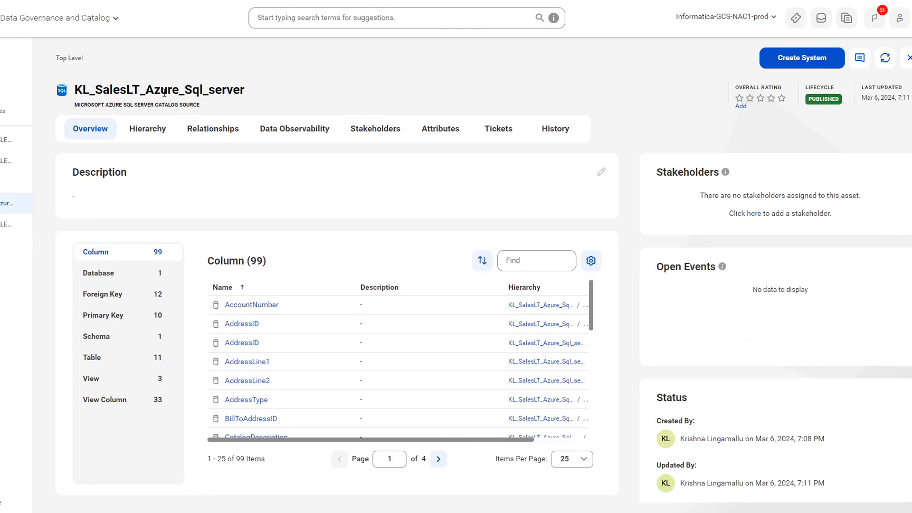
double_click(164, 90)
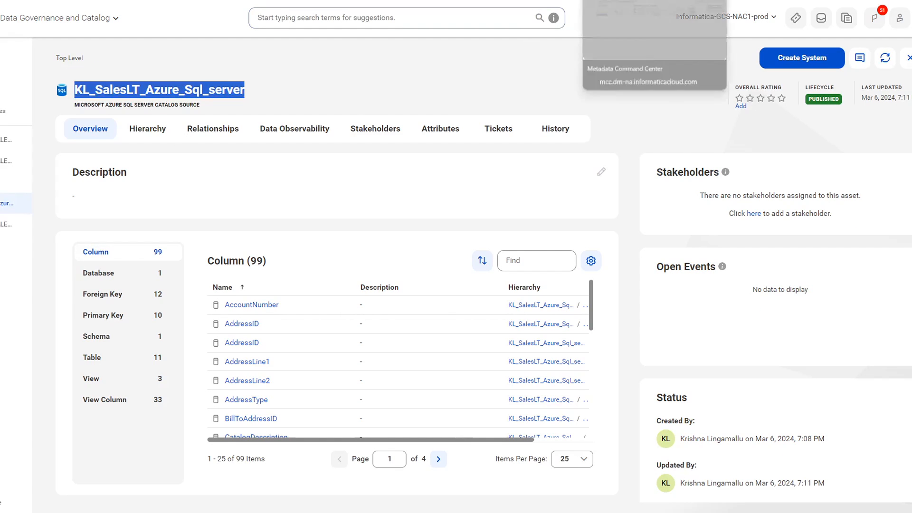
- In Metadata Command Center, start assigning the IICS_AA connection AZMSSQL_SALESLT and filter by Catalog Source Name KL_SalesLT_Azure_Sql_server
click(611, 1)
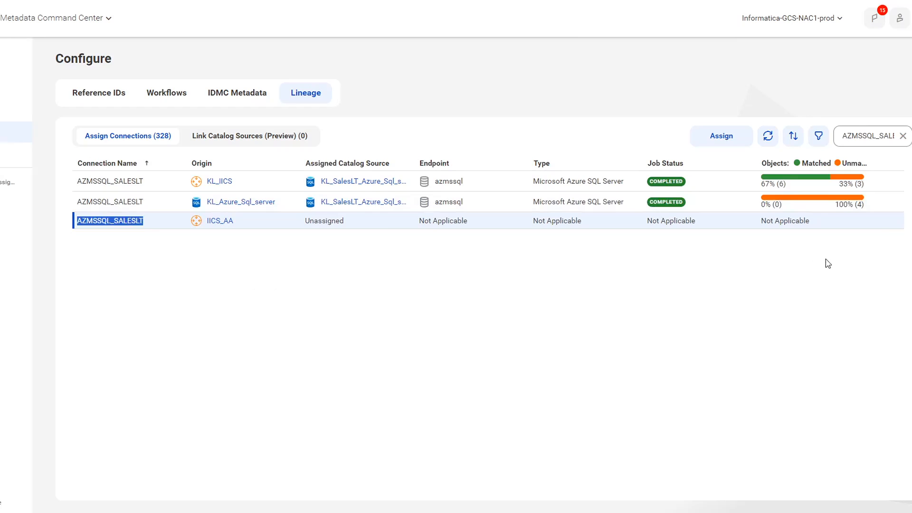
mouse_move(883, 225)
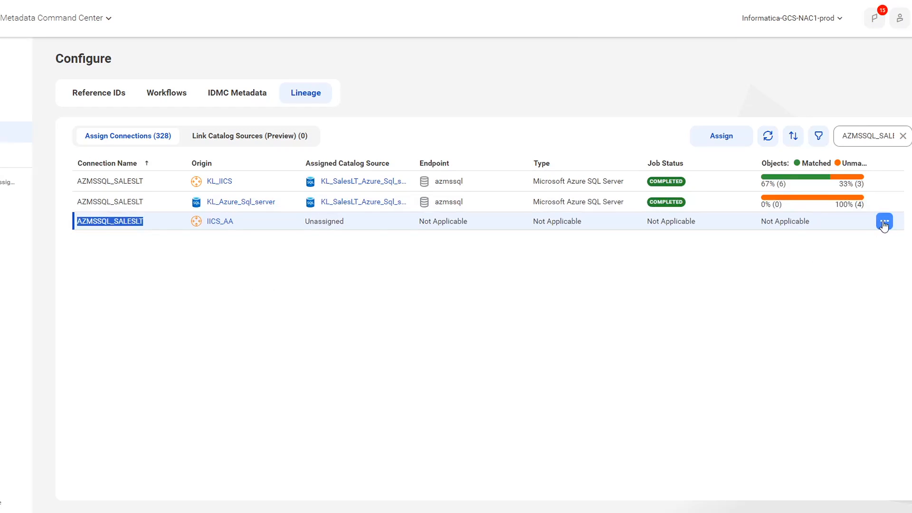
click(884, 224)
click(888, 255)
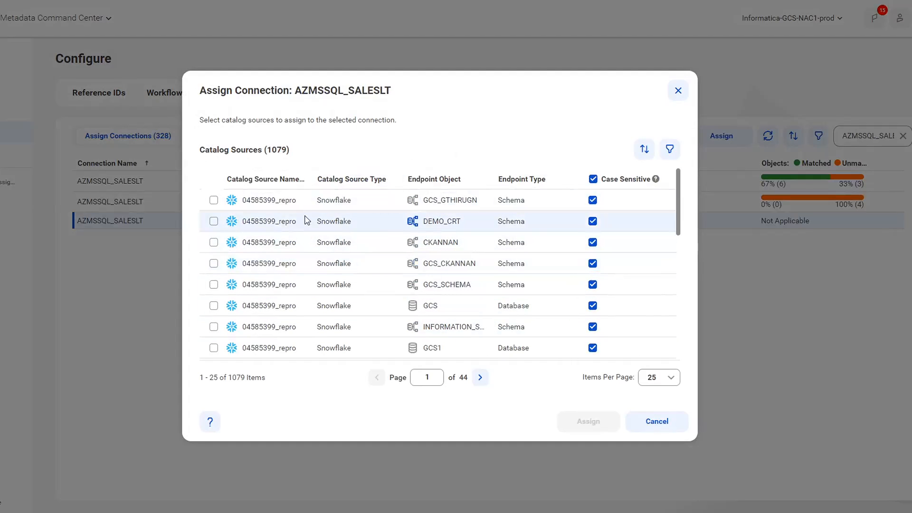
click(671, 151)
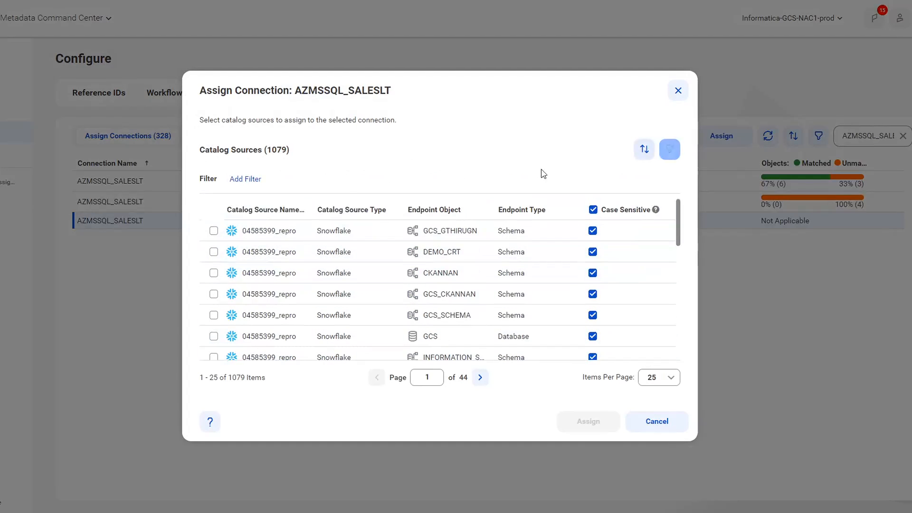
click(244, 179)
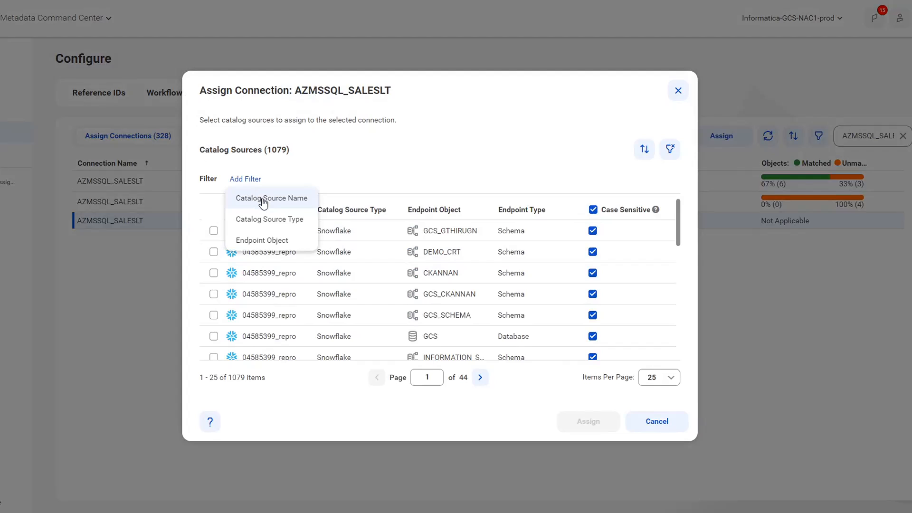
click(261, 200)
key(ctrl+v)
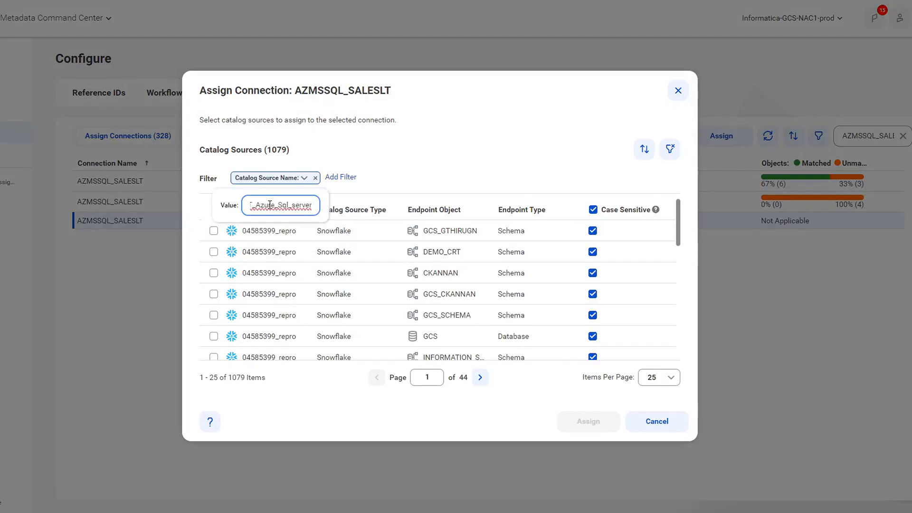
key(Return)
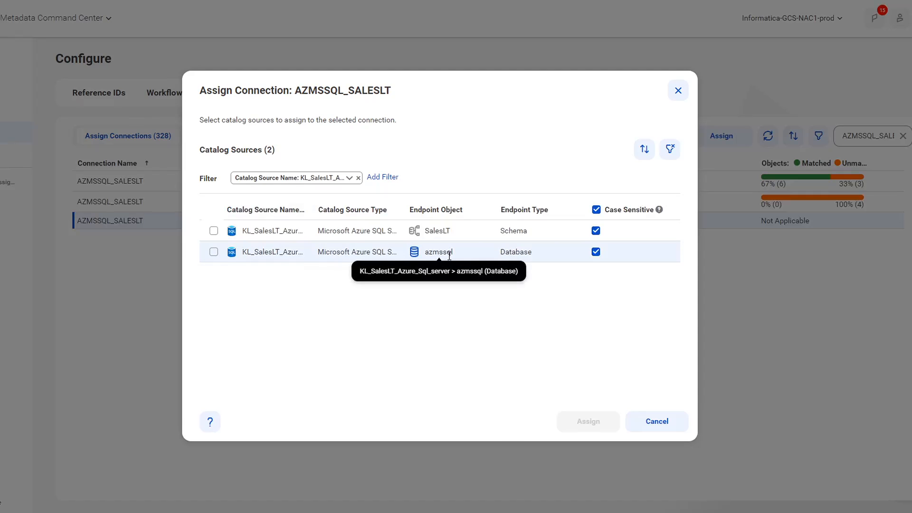
- Turn off case sensitivity for the azmssql database endpoint and assign it to the connection
click(596, 254)
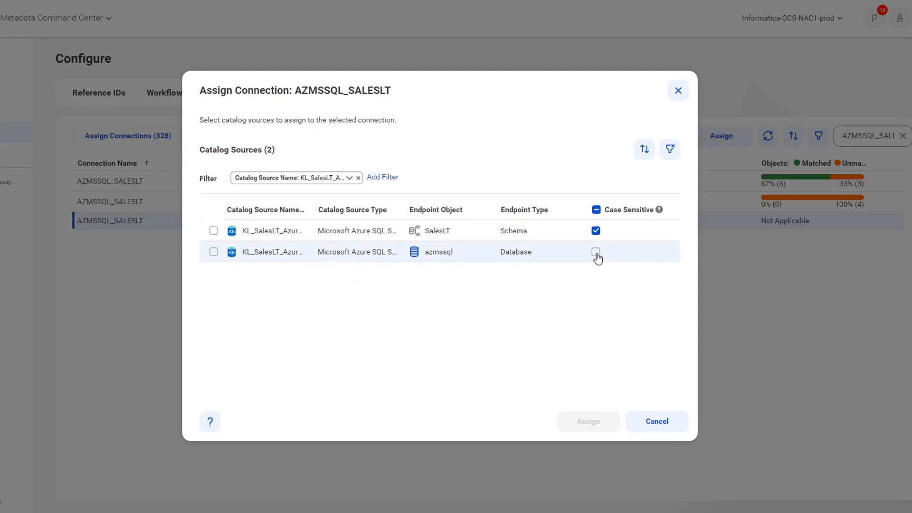
click(214, 255)
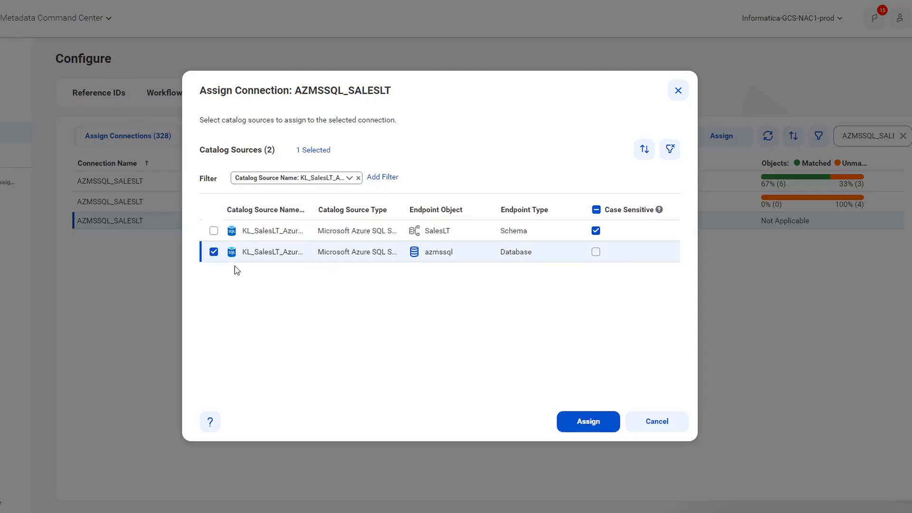
click(588, 422)
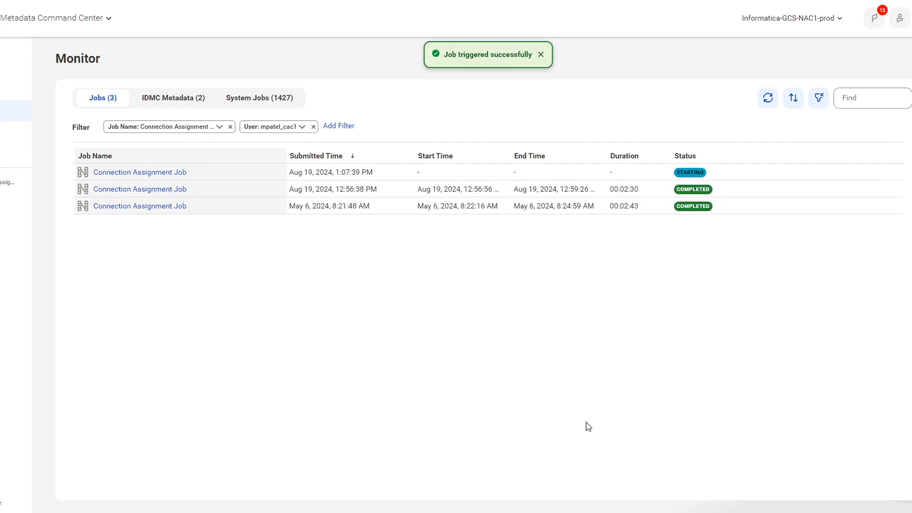
- Check the newest Connection Assignment Job's status and refresh the lineage connection list to review the IICS_AA assignment
click(119, 174)
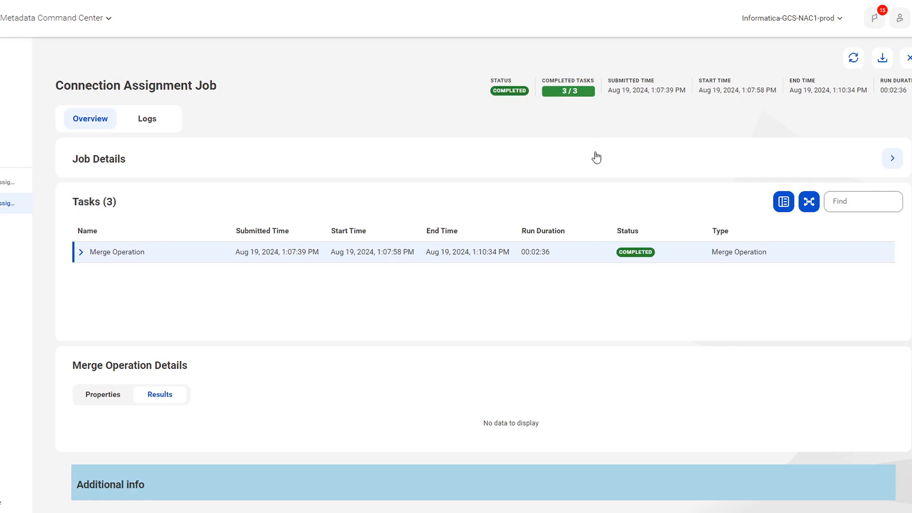
click(852, 66)
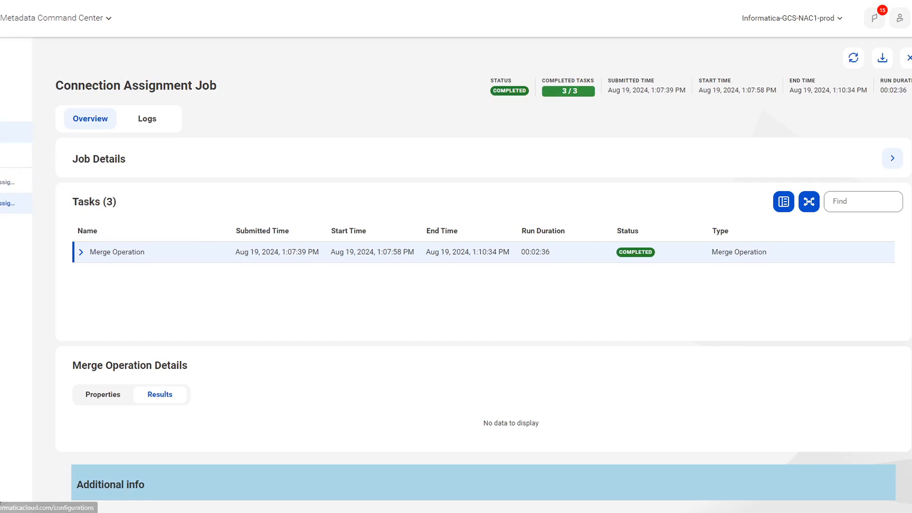
click(16, 132)
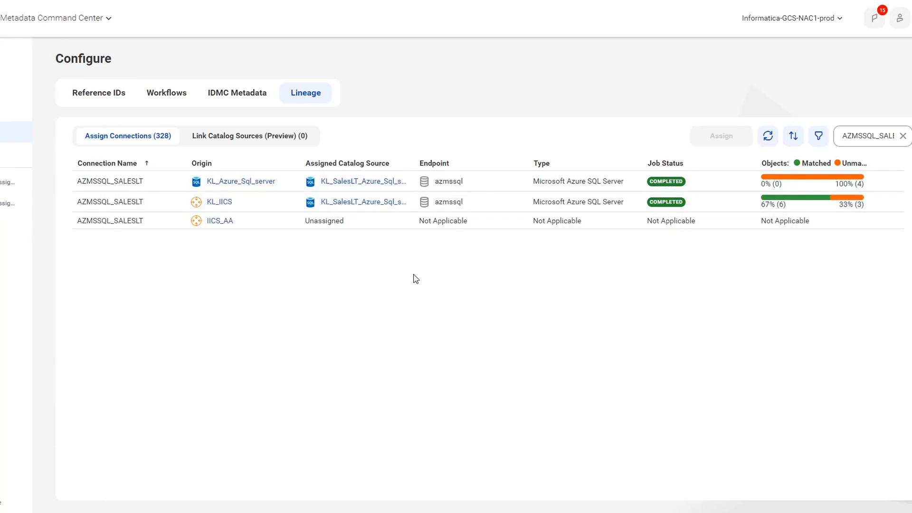
click(768, 138)
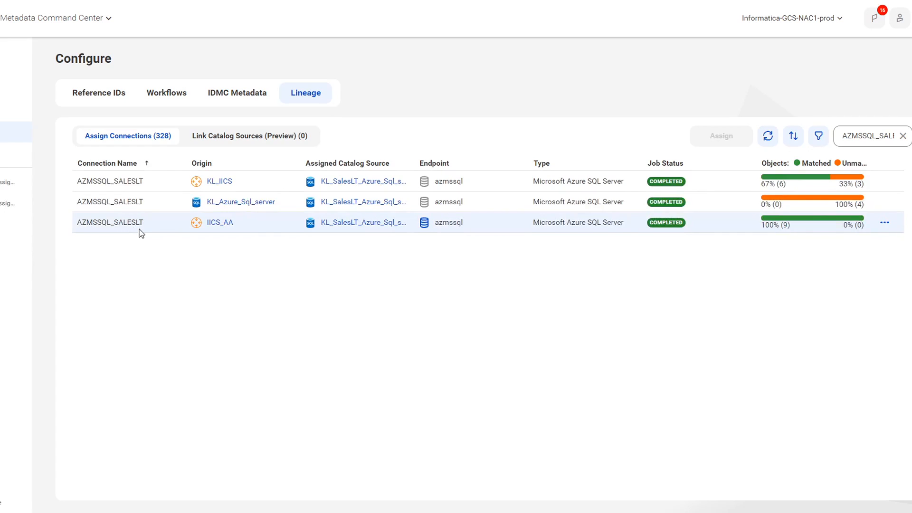
click(885, 223)
click(836, 271)
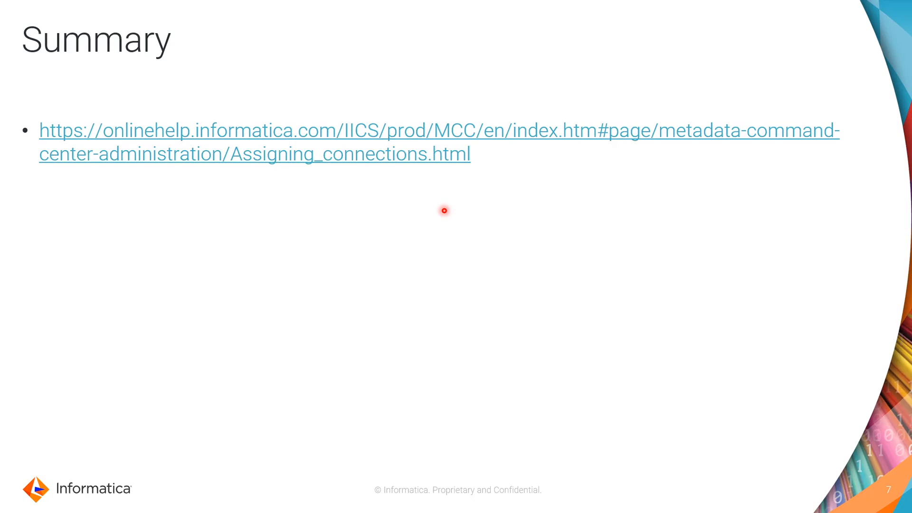
click(444, 211)
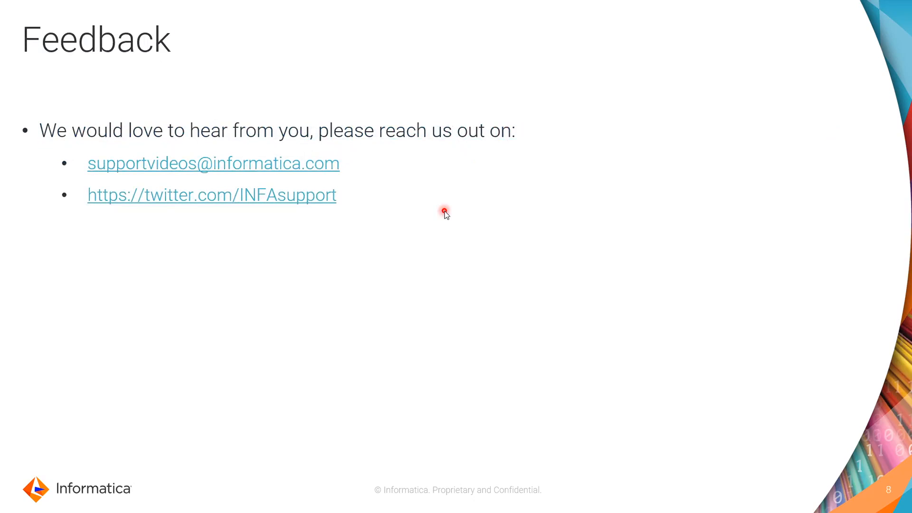